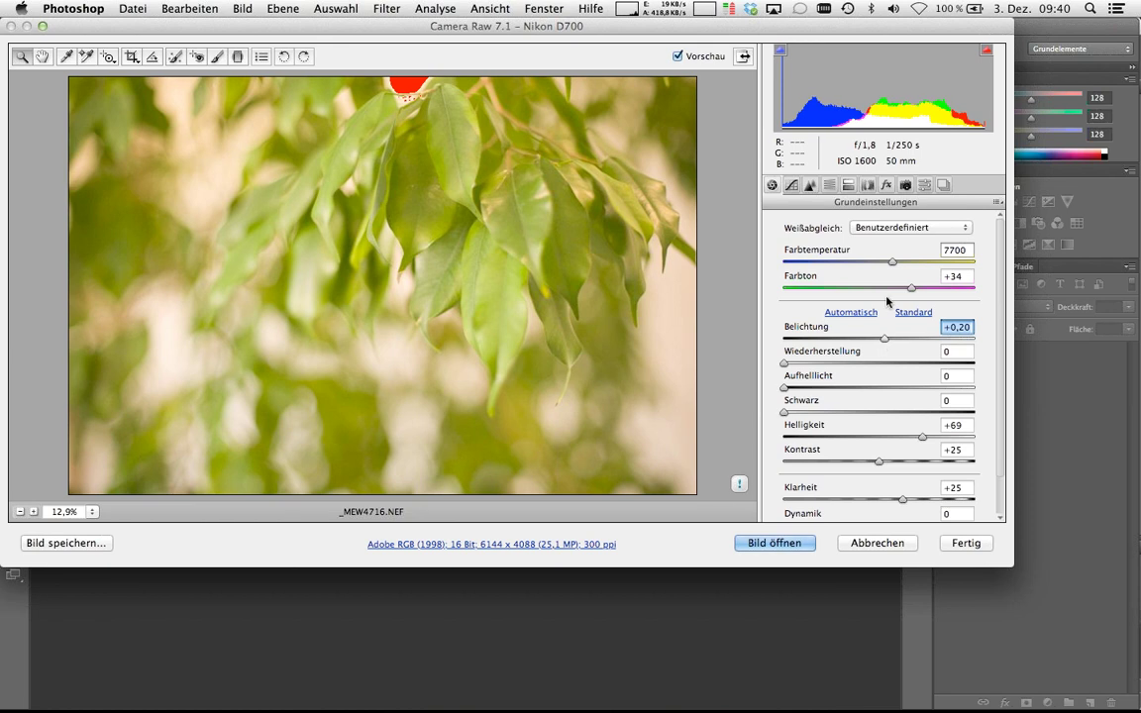
Try a colour temperature of 4400 on _MEW4716.NEF and discard the changes
left_click(891, 259)
left_click_drag(873, 266, 828, 263)
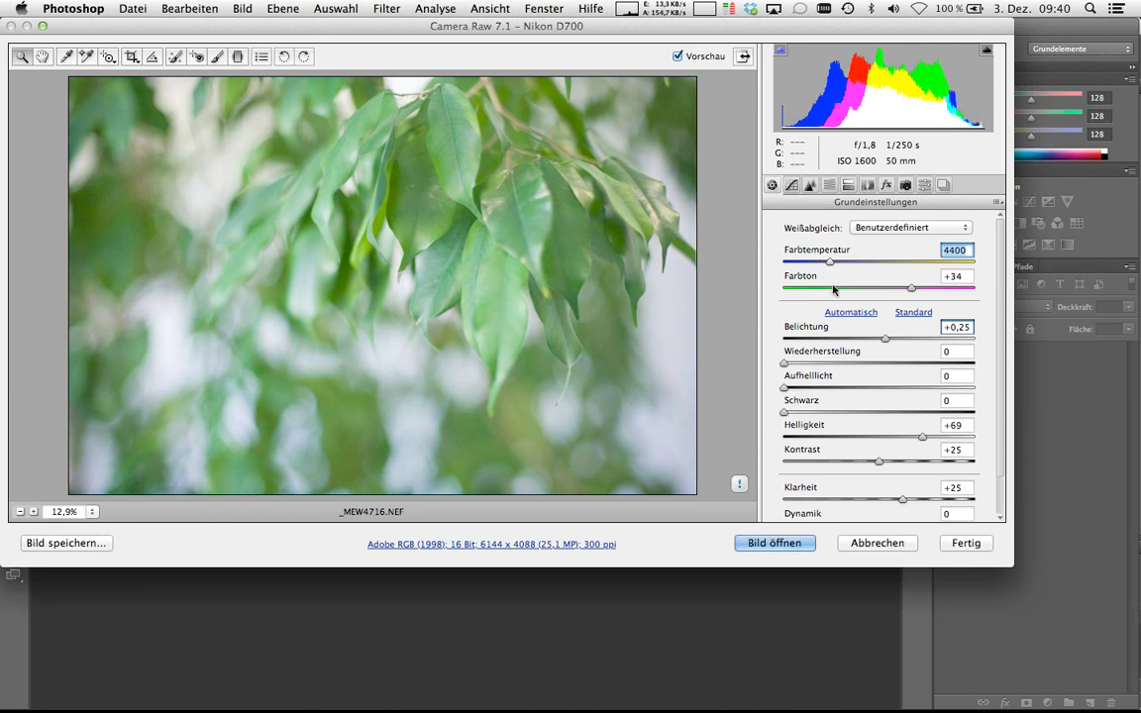
key("Escape")
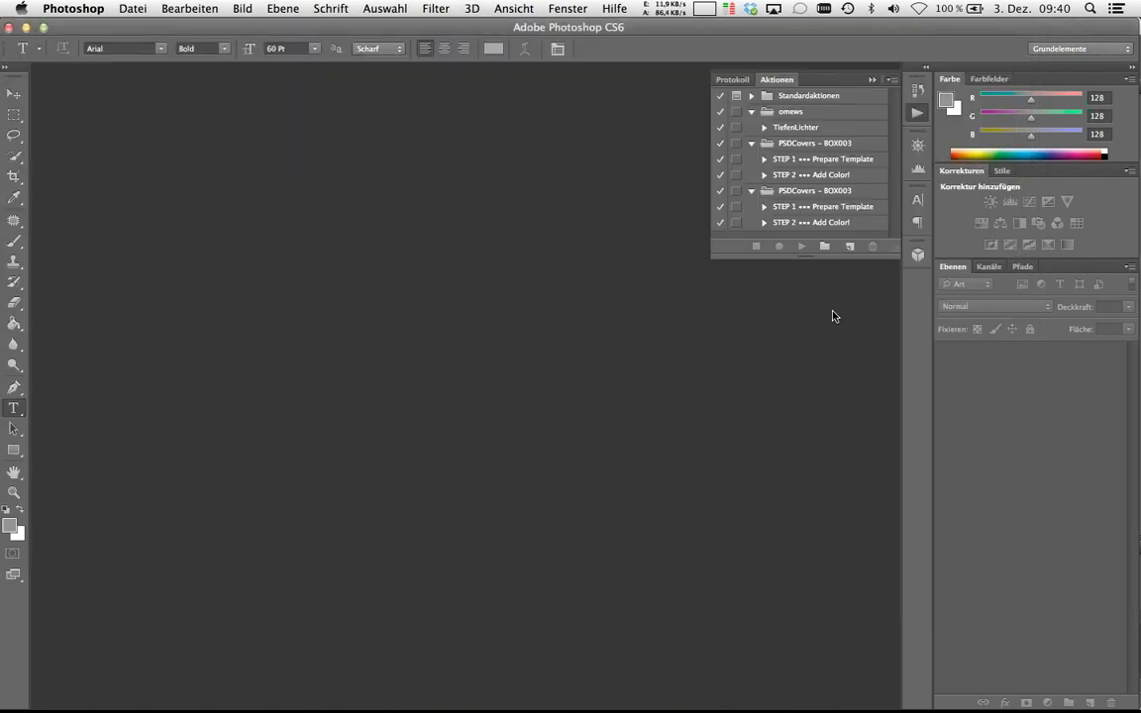
Switch to Bridge, preview the two raw photos and open _MEW4715.NEF in Camera Raw
key("super+Tab")
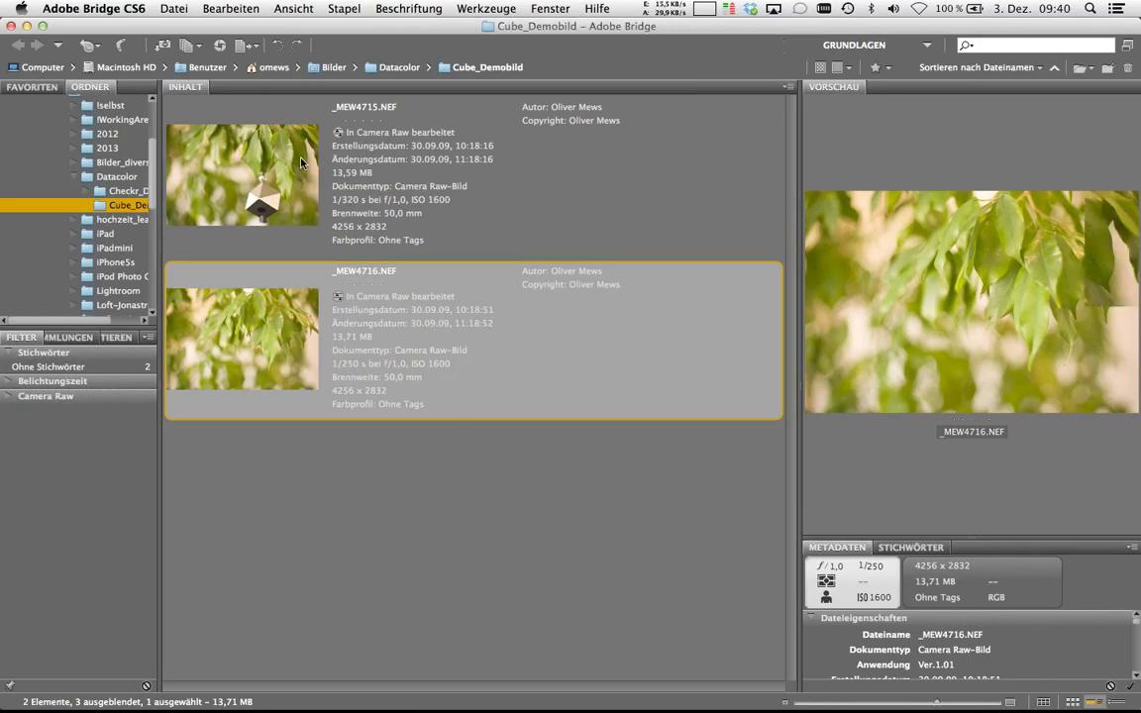
left_click(303, 163)
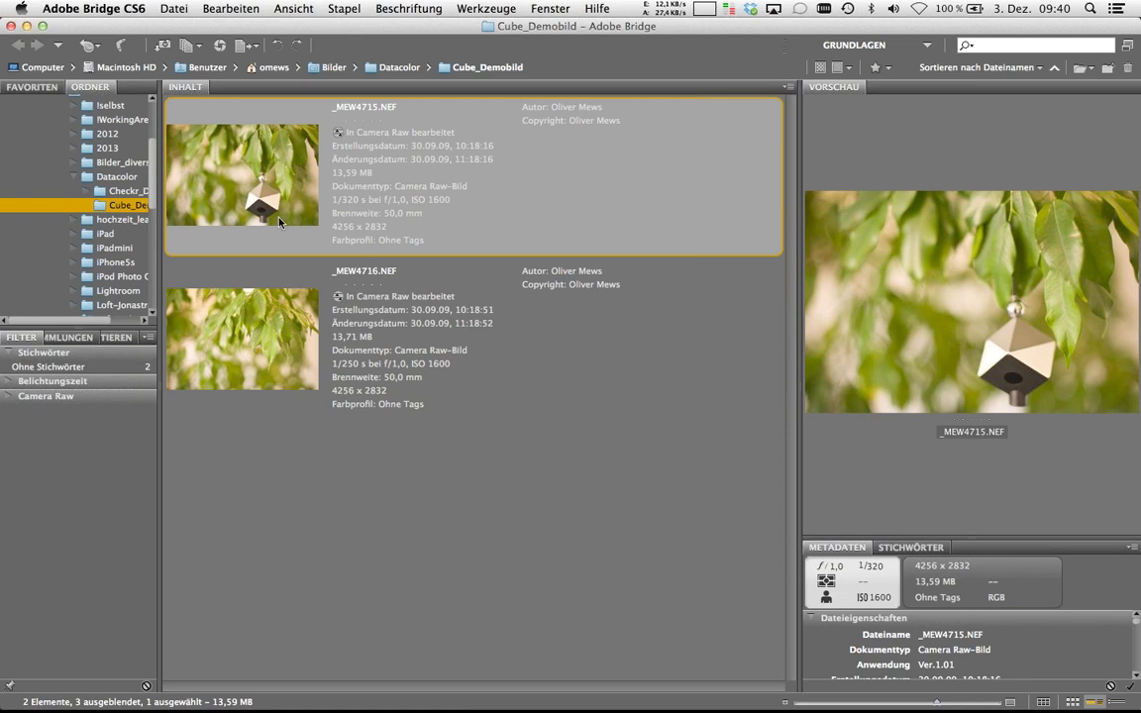
left_click(268, 316)
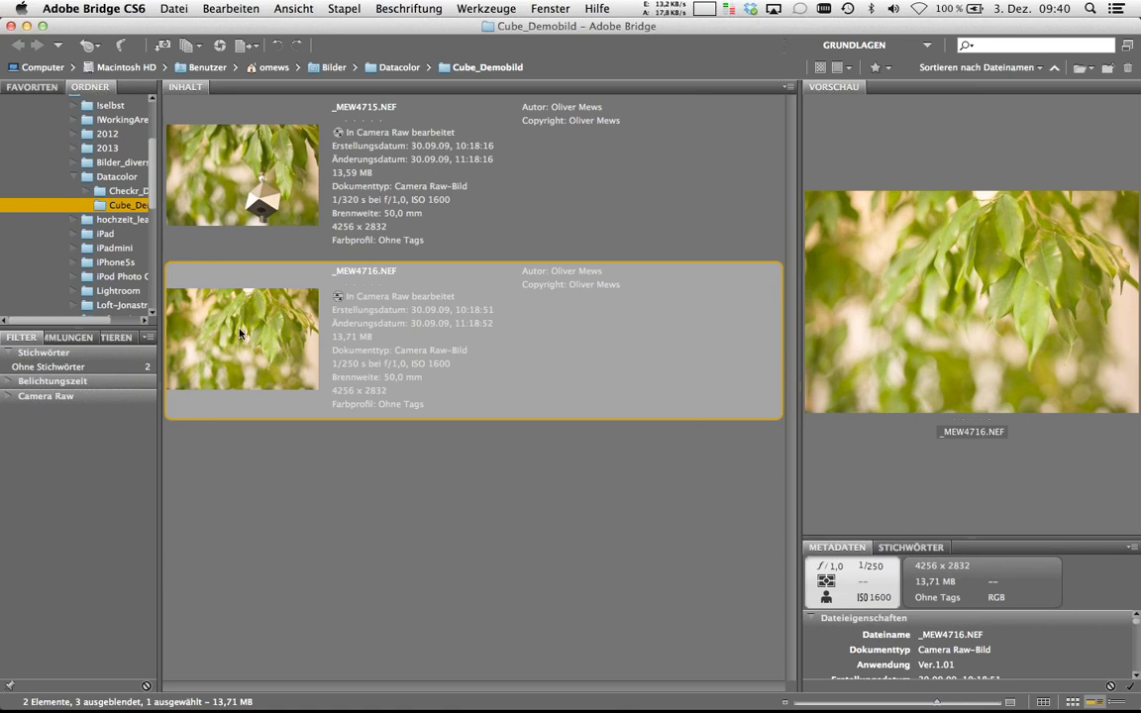
left_click(285, 160)
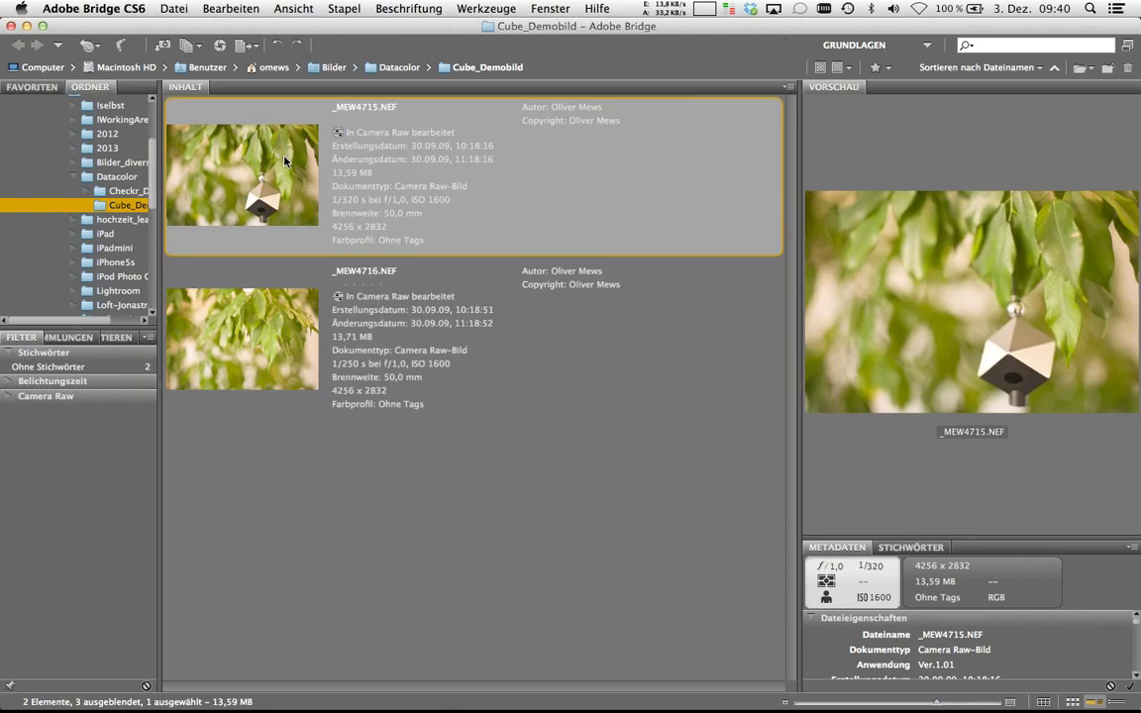
double_click(285, 161)
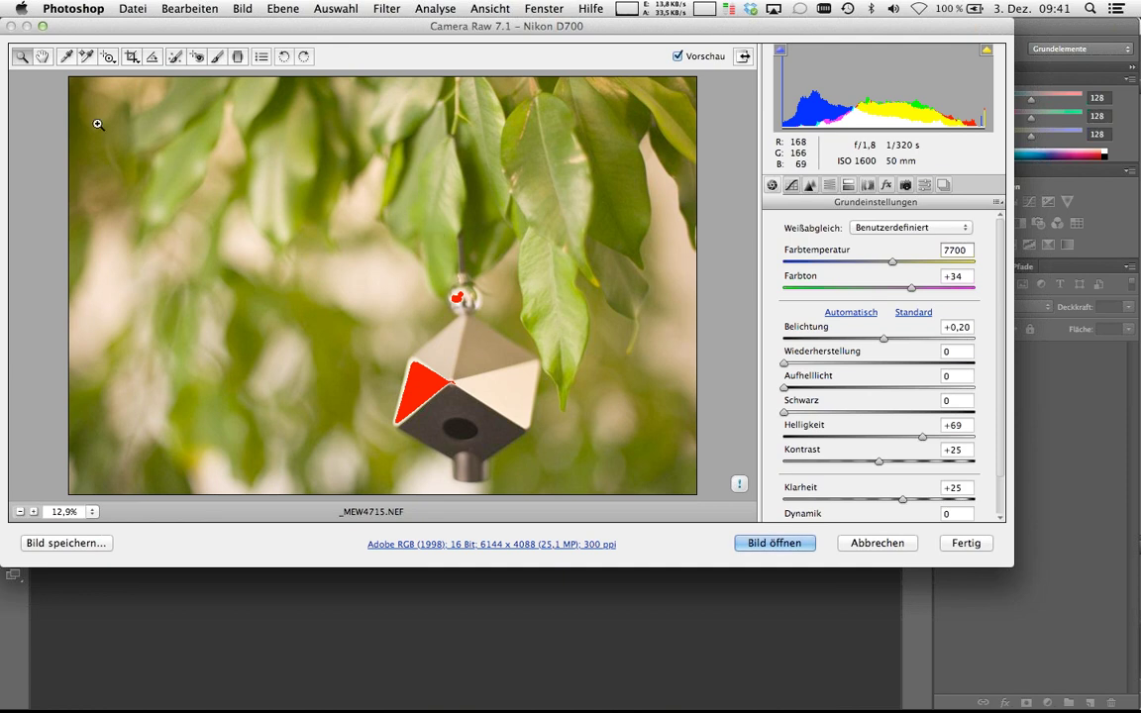
Set the white balance by sampling the grey face of the hanging cube with the White Balance tool
left_click(68, 58)
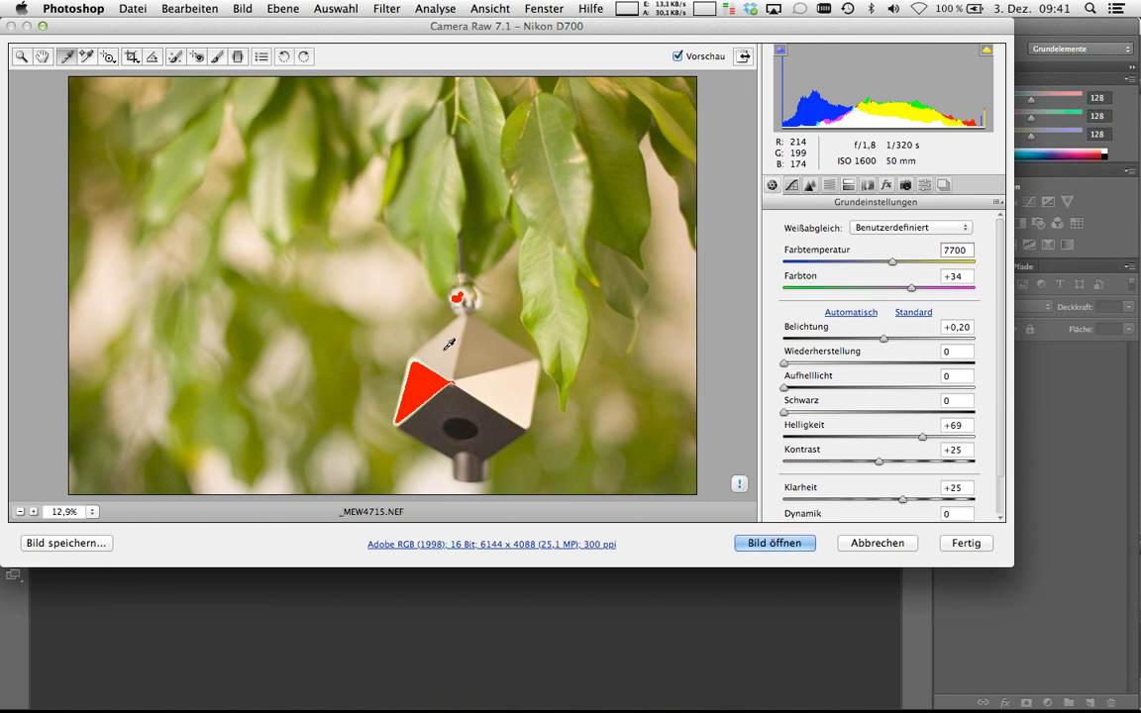
left_click(449, 343)
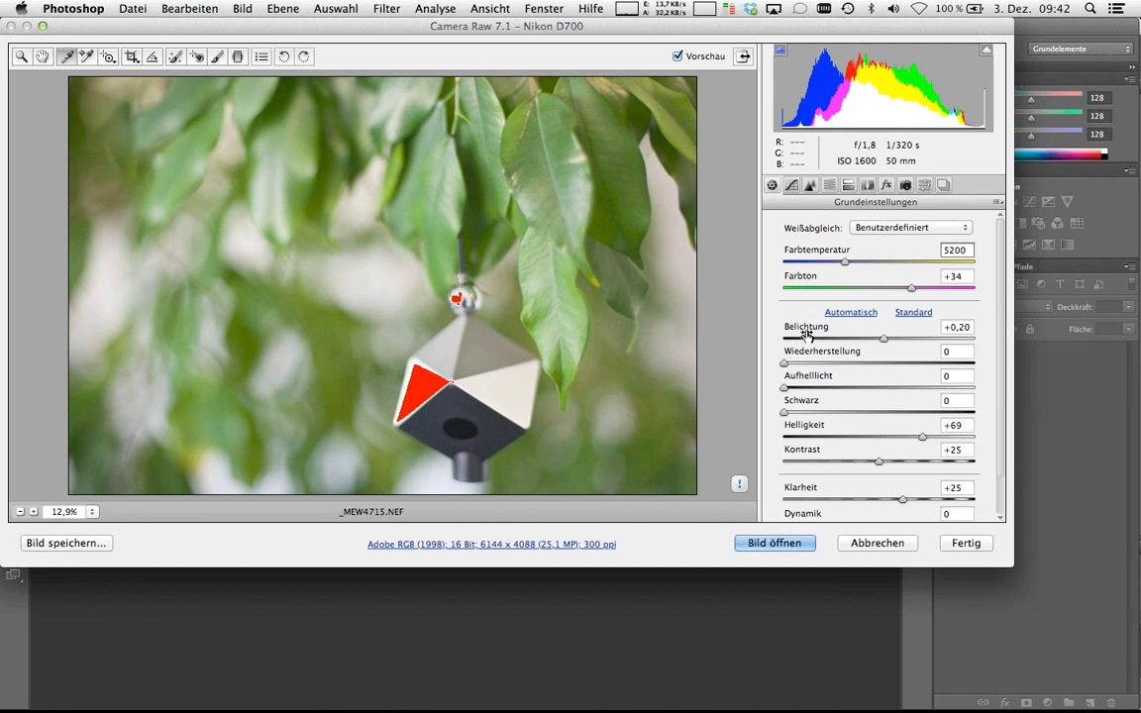
Set the exposure (Belichtung) to -0,25 and the blacks (Schwarz) to 9
left_click(884, 339)
mouse_move(886, 339)
left_mouse_down()
mouse_move(906, 341)
mouse_move(873, 342)
left_mouse_up()
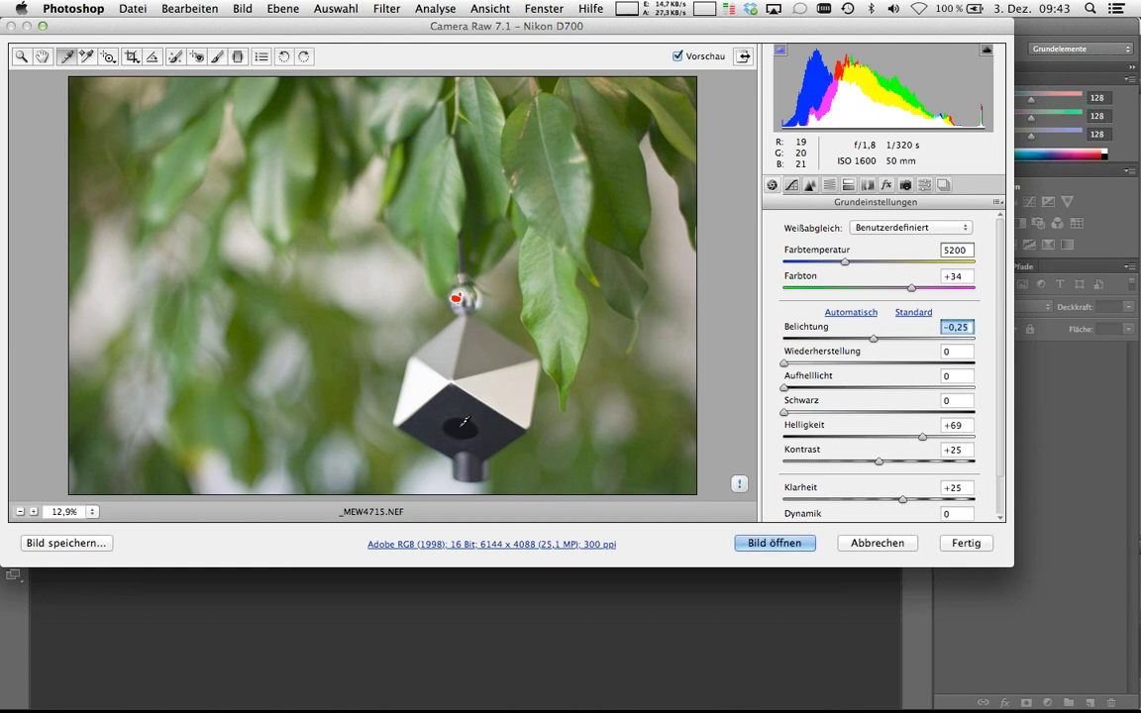
left_click(784, 413)
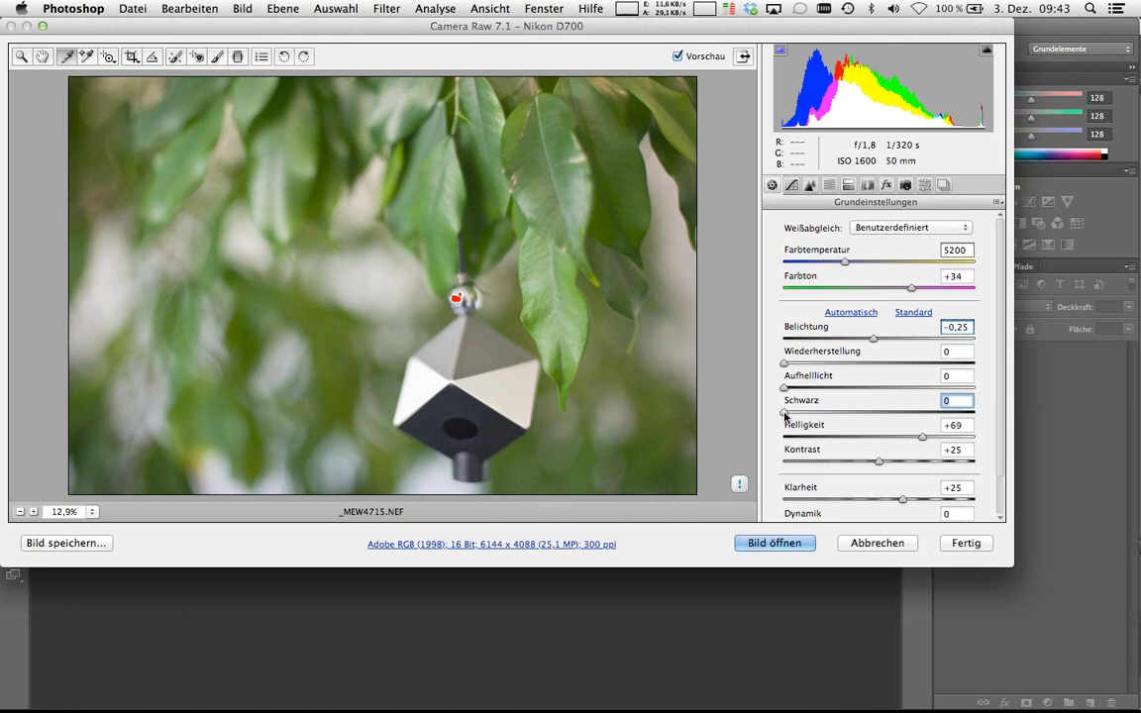
left_click_drag(786, 415, 802, 417)
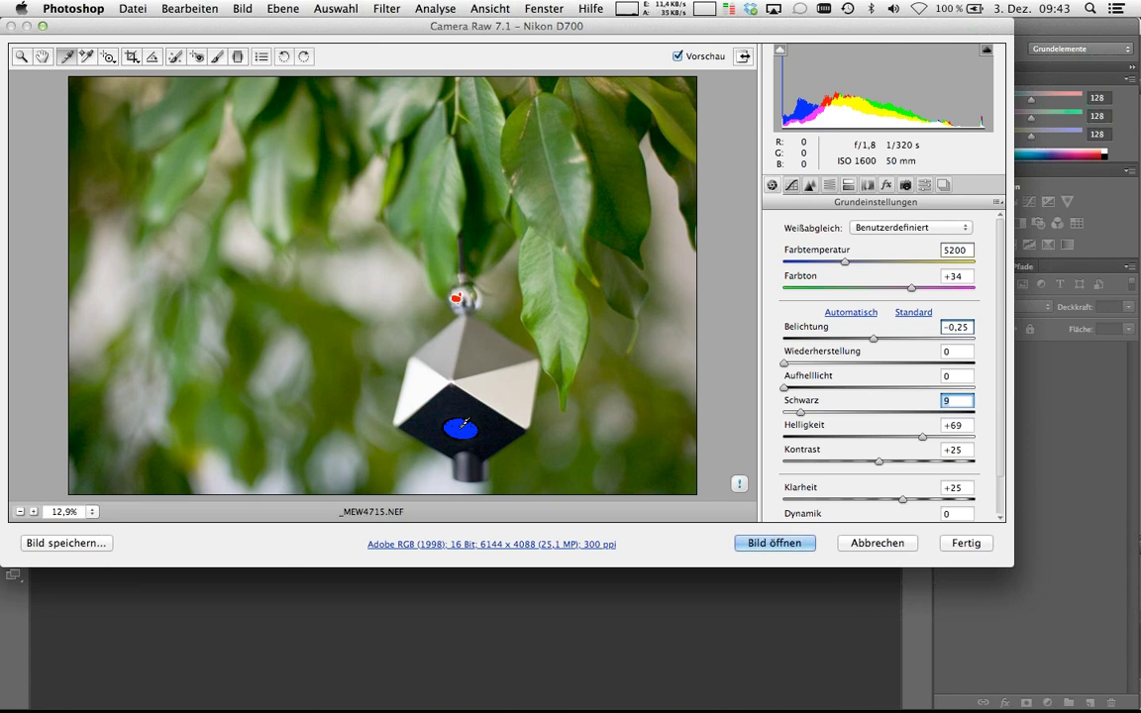
Save all Camera Raw settings of this photo as noguessworkanymore.xmp in the Settings folder
left_click(998, 202)
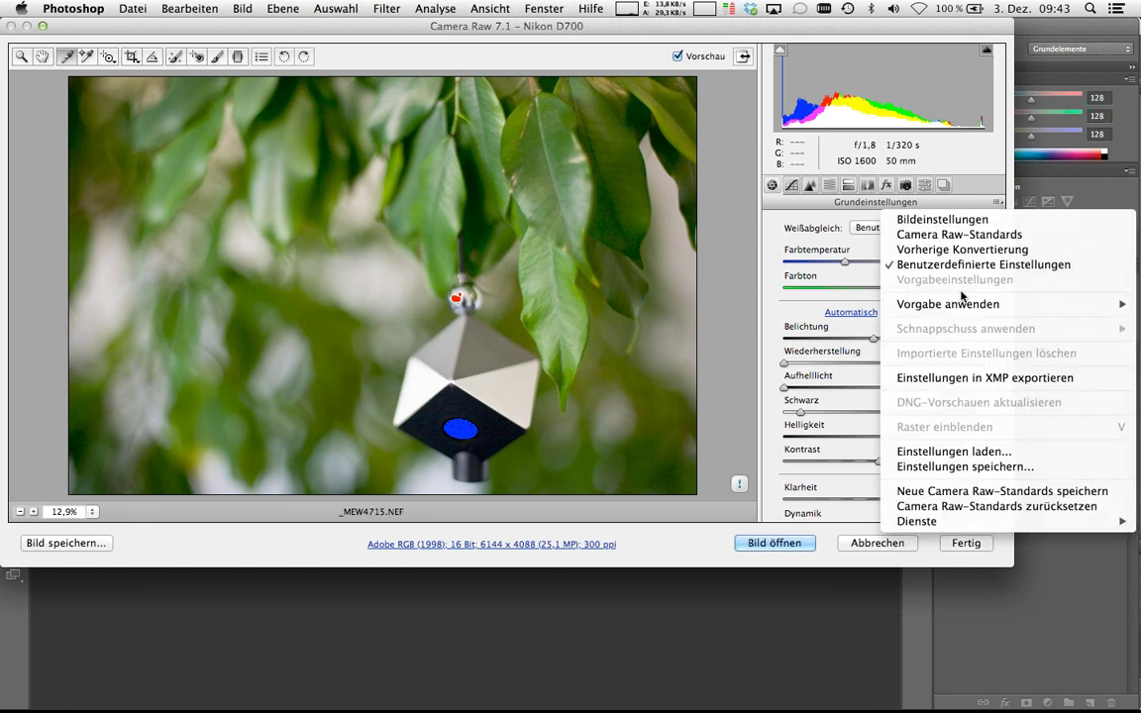
left_click(951, 473)
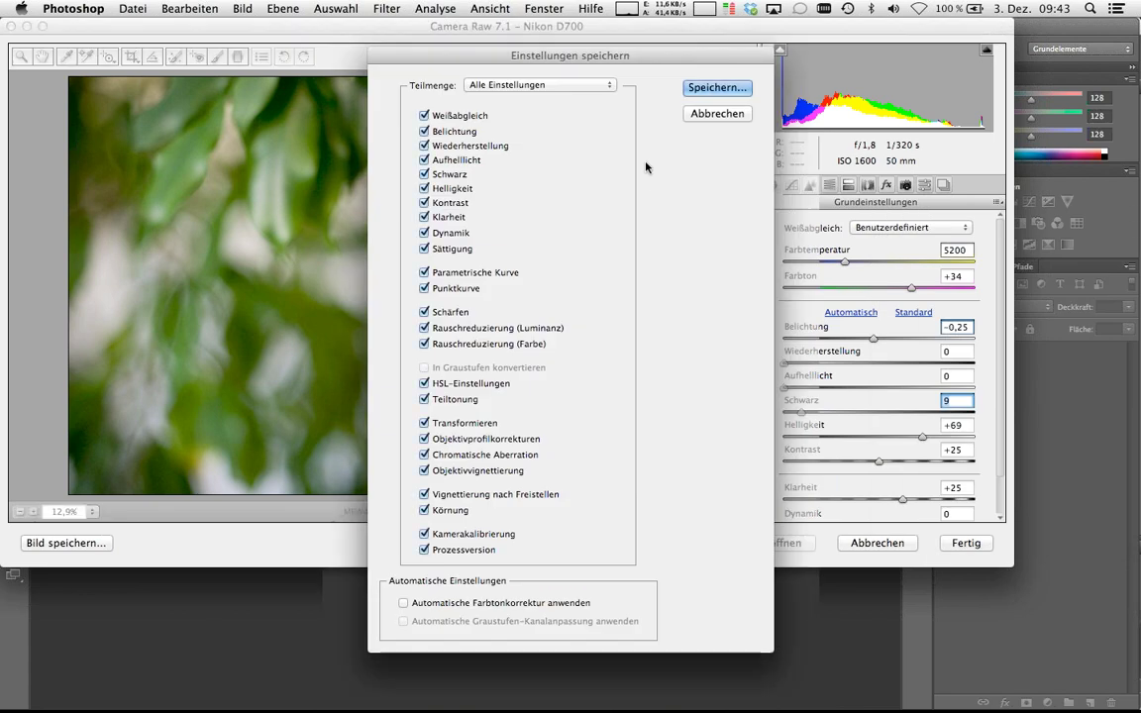
left_click(715, 92)
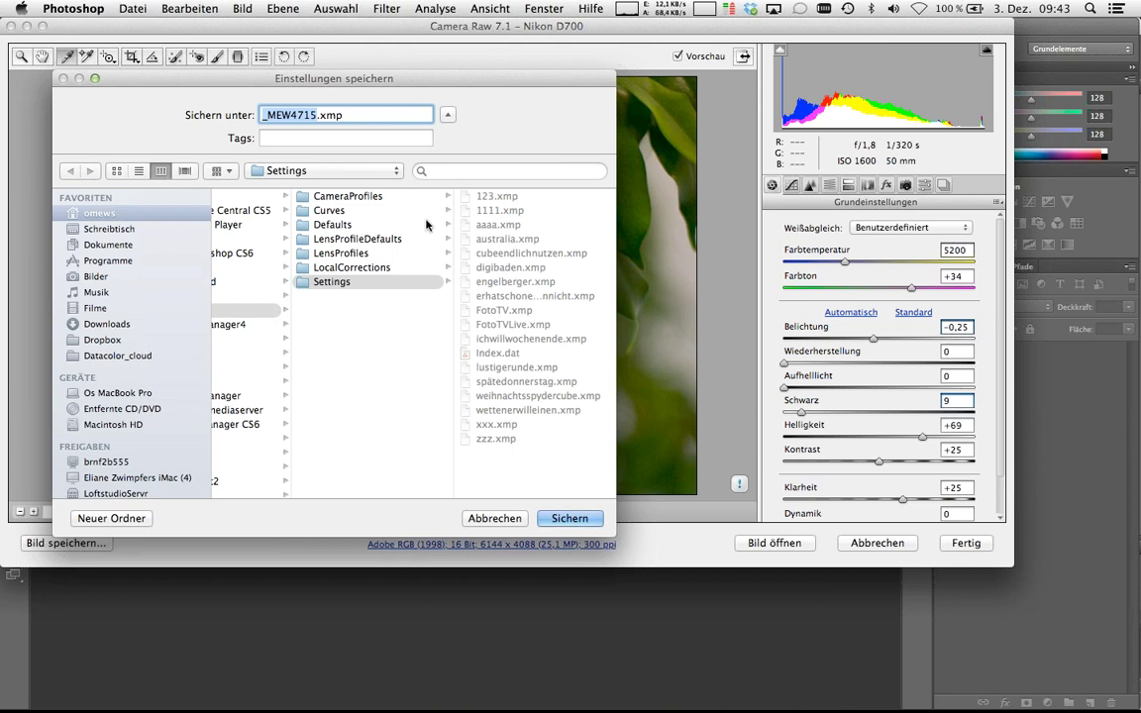
type("oguess")
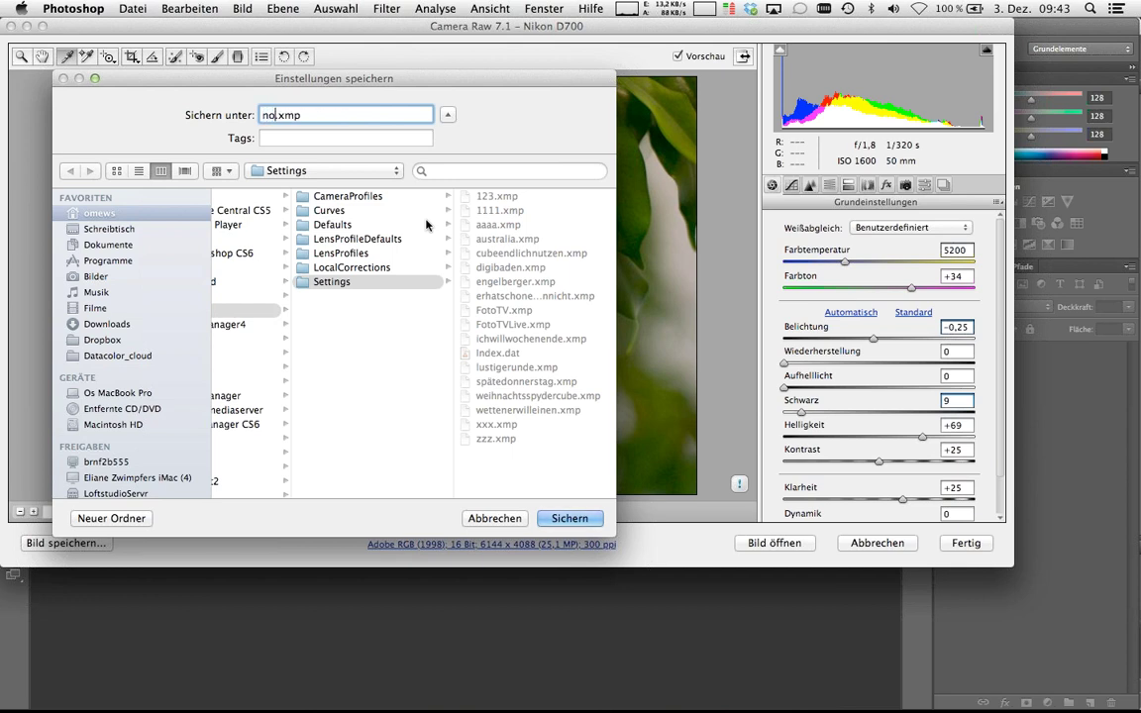
type("workanymore")
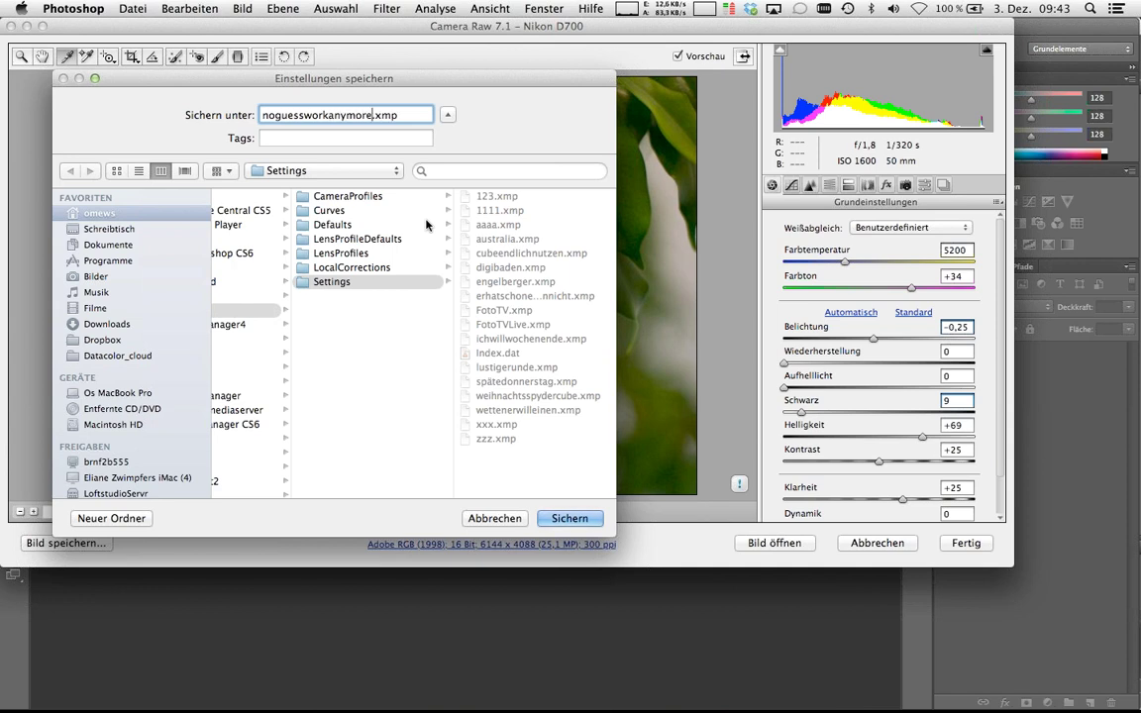
key("Return")
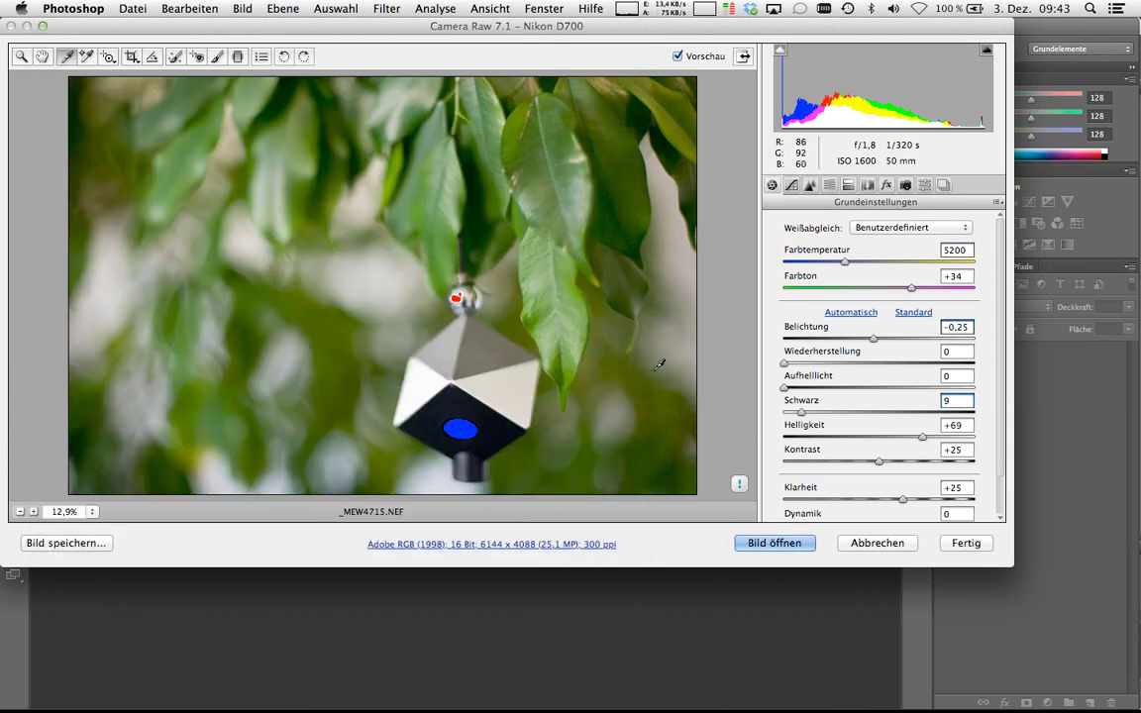
Close the cube photo without applying changes, switch to Bridge and open _MEW4716.NEF in Camera Raw
key("Escape")
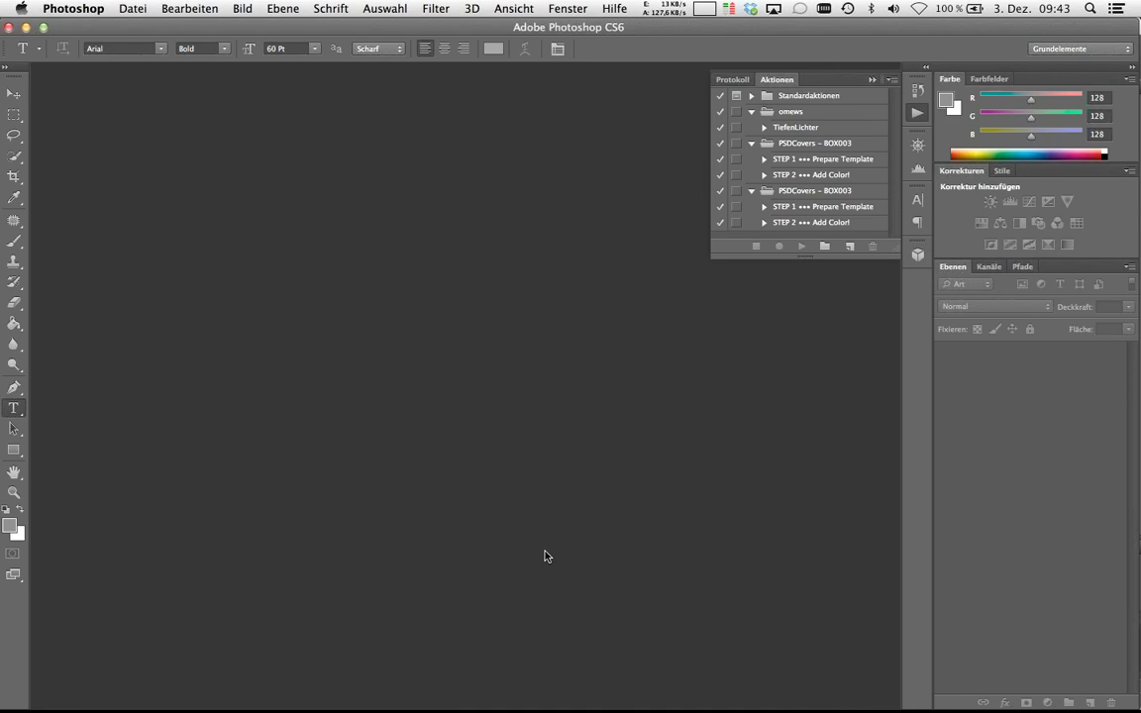
key("super+Tab")
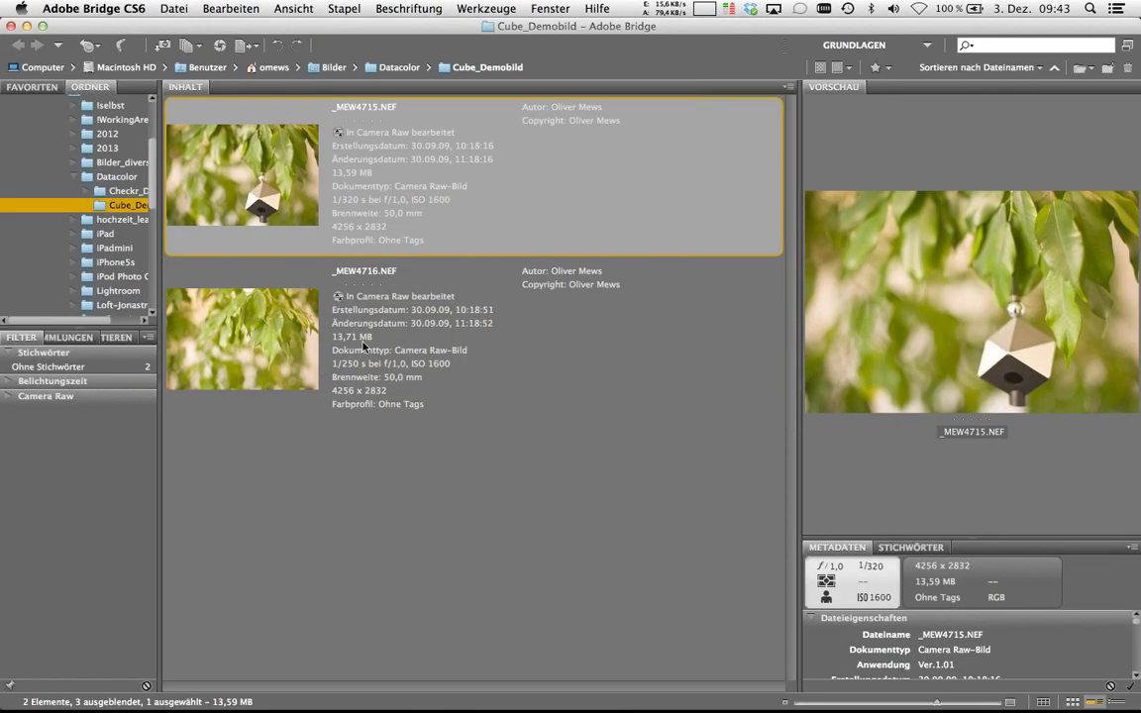
left_click(278, 340)
double_click(278, 341)
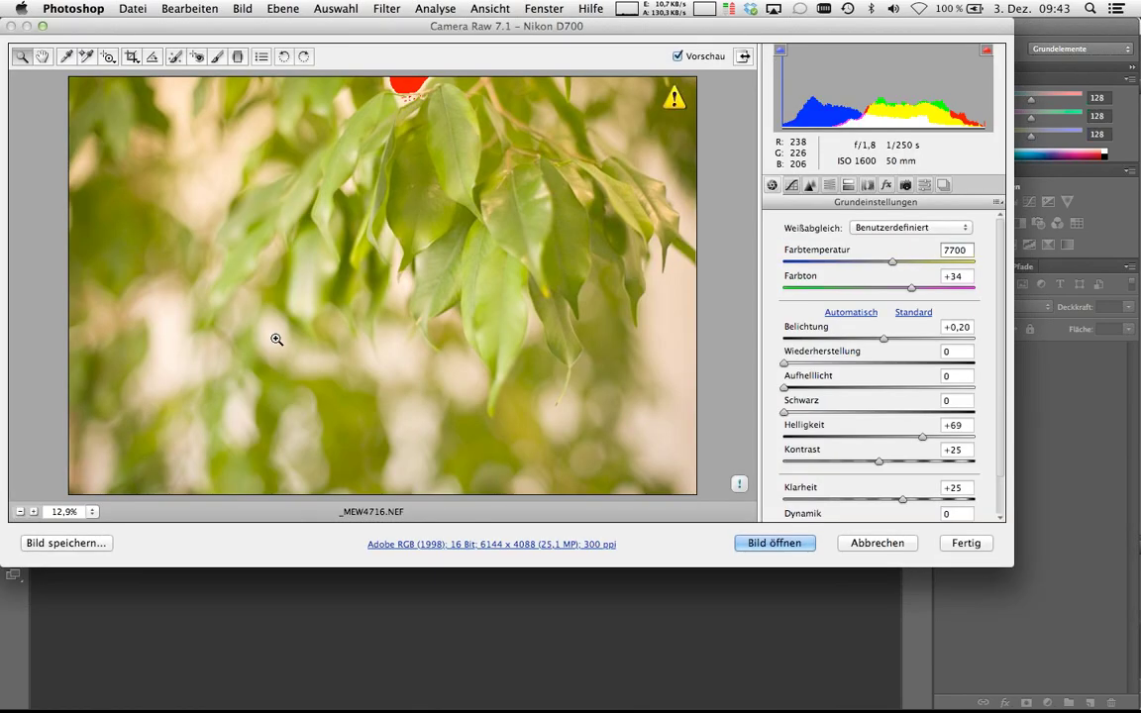
Try the noguessworkanymore preset on _MEW4716.NEF and discard the changes
left_click(925, 185)
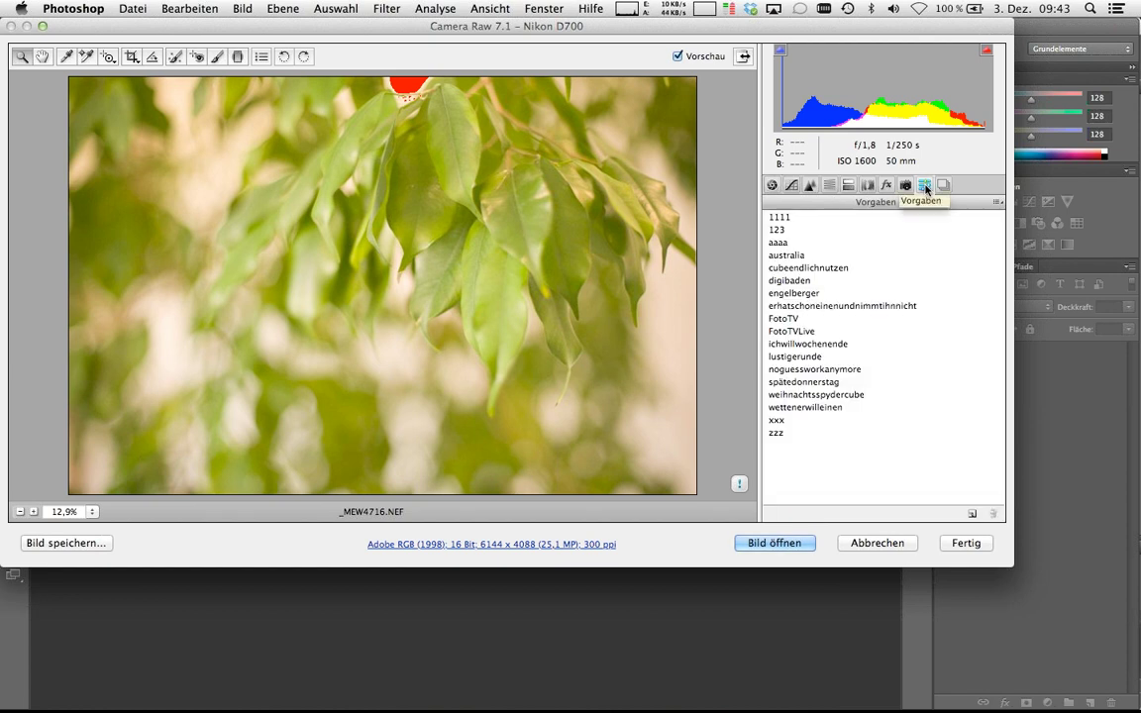
left_click(855, 370)
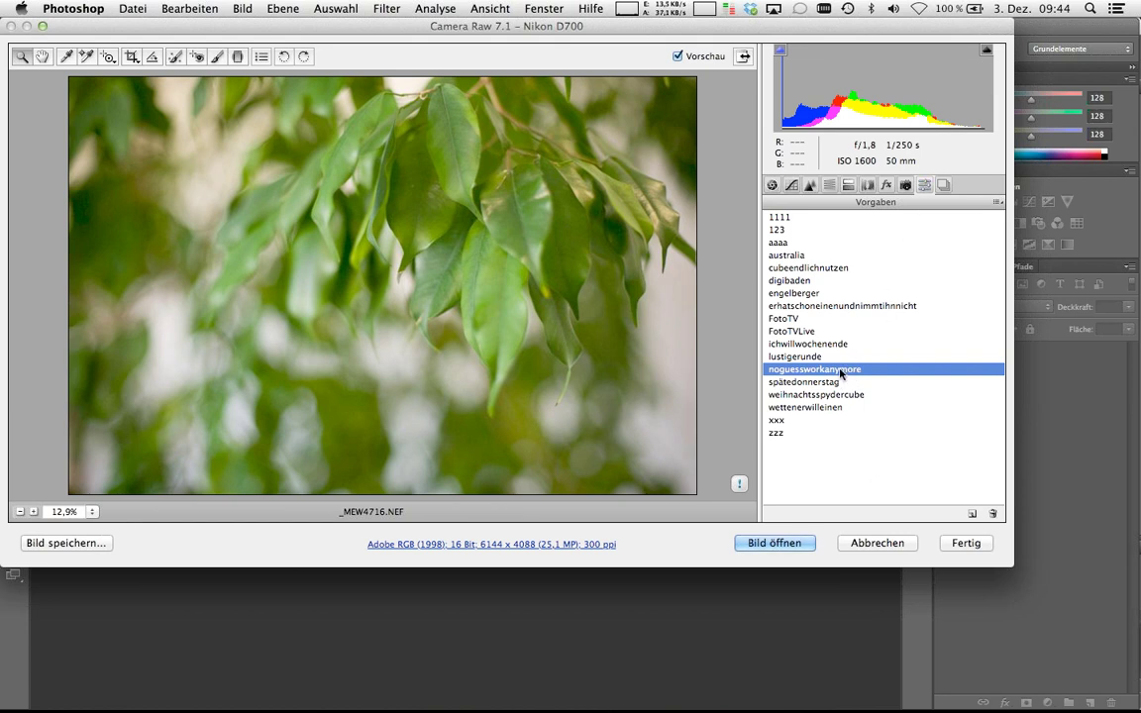
left_click(882, 546)
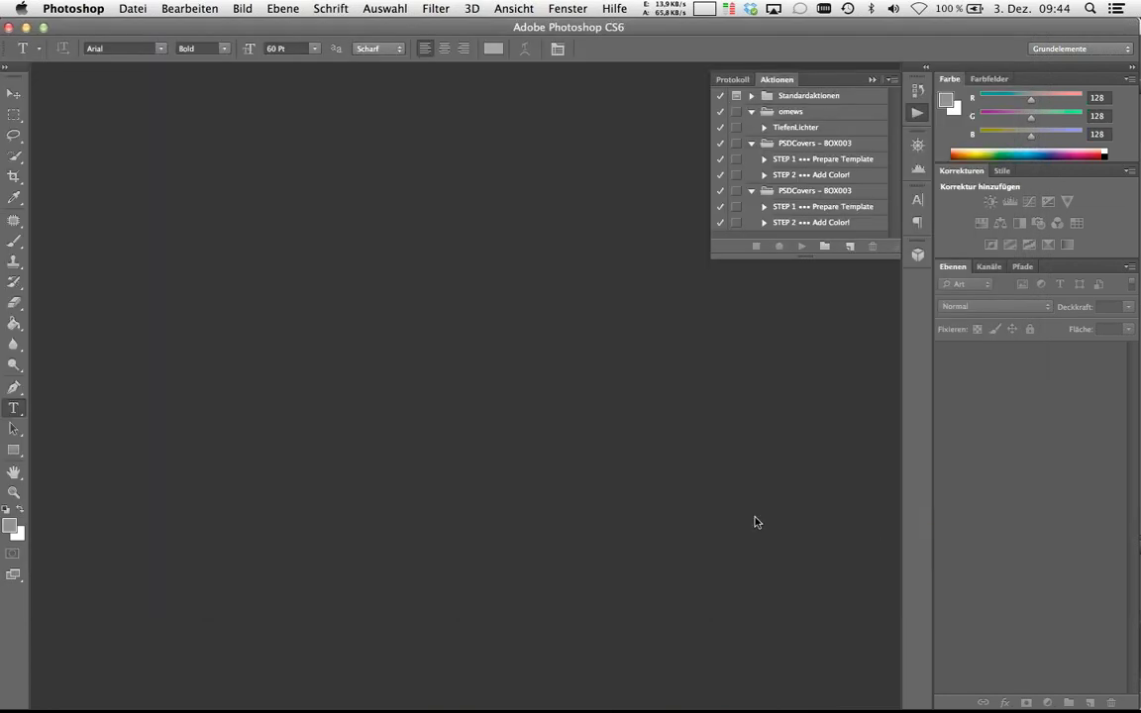
Switch to Bridge, select both NEF files and look through the commands available for them
key("super+Tab")
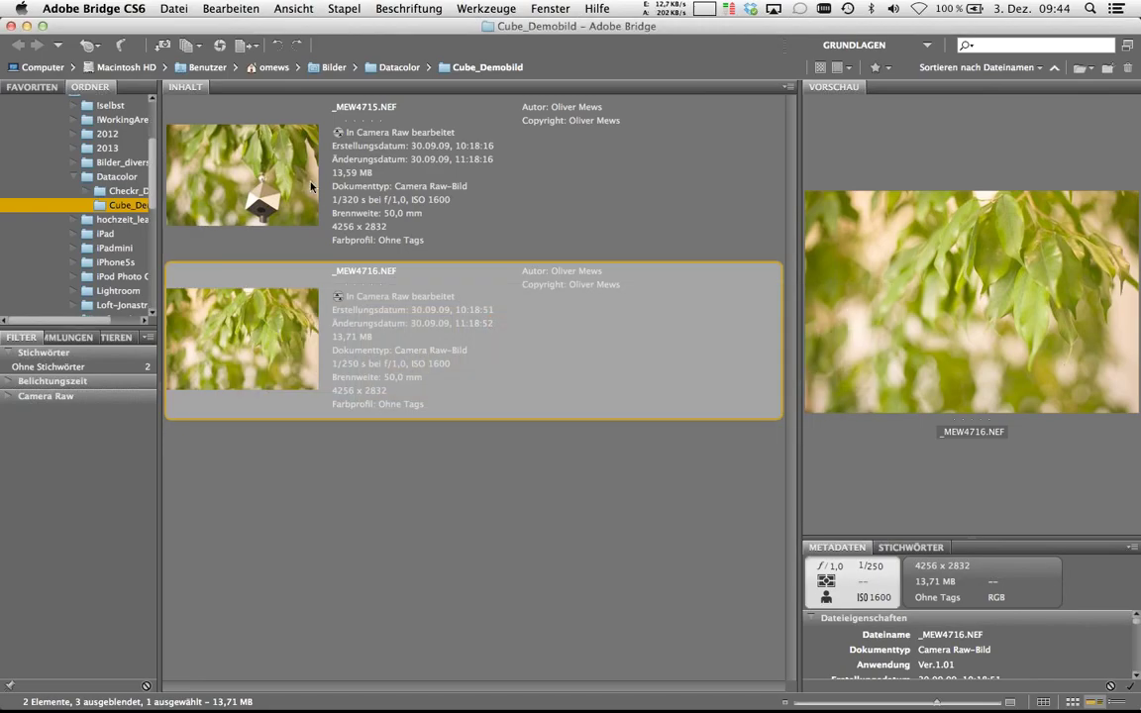
left_click(273, 159, "shift")
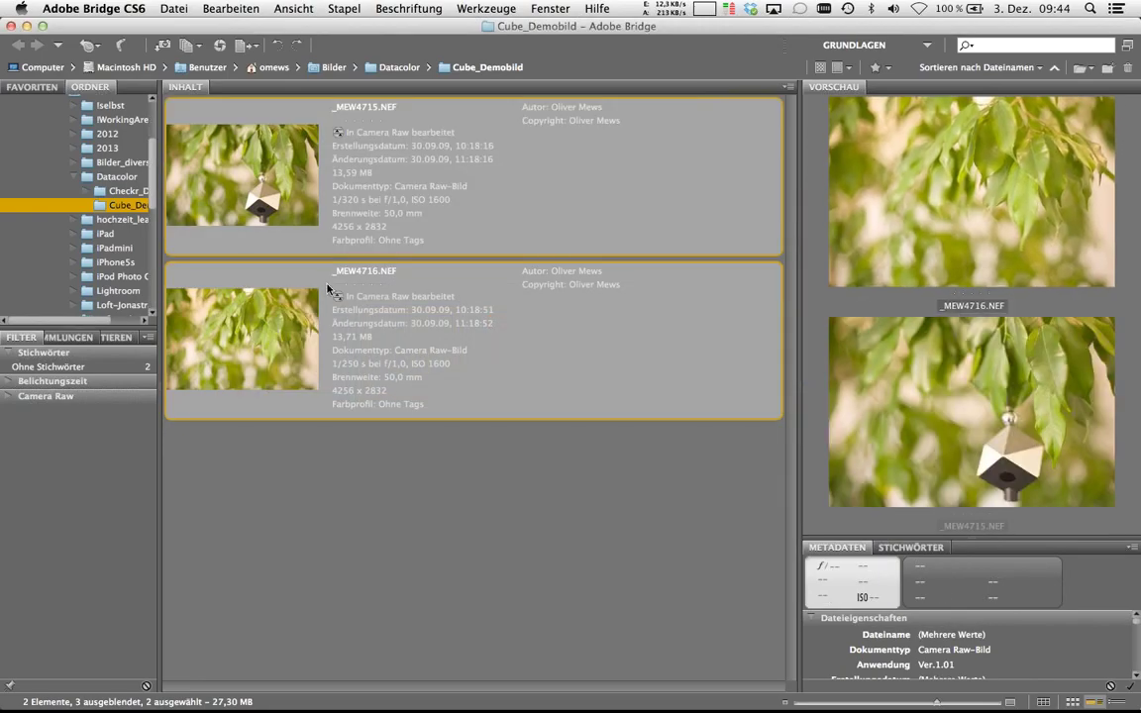
right_click(280, 305)
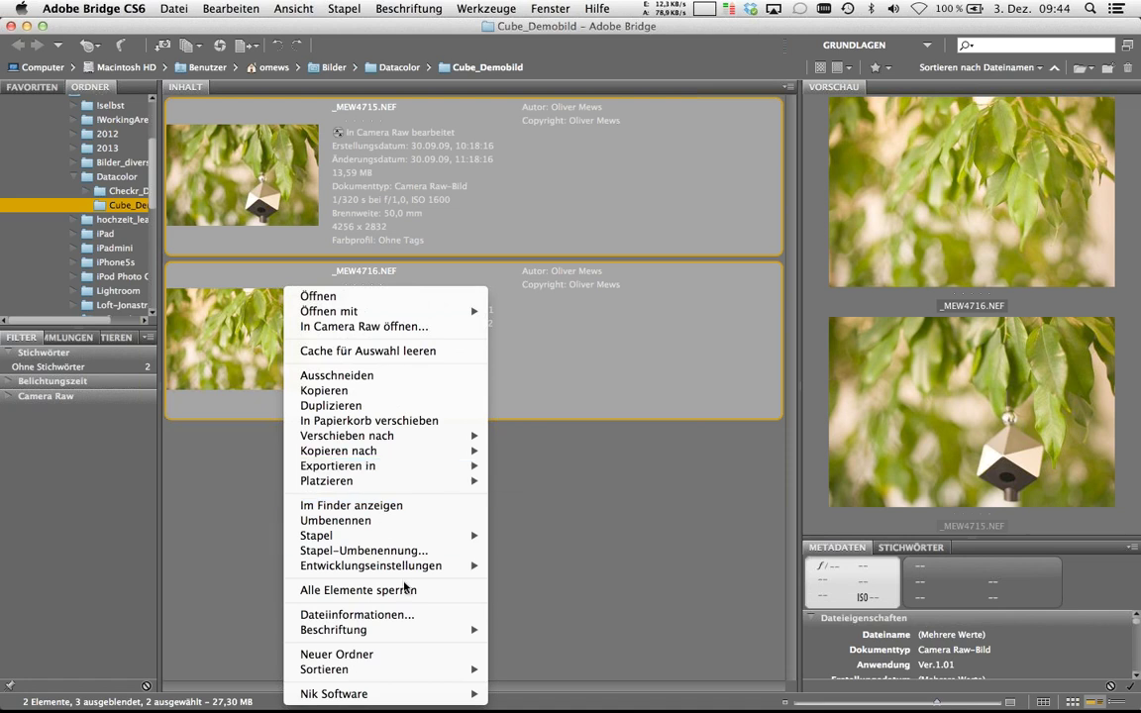
mouse_move(332, 567)
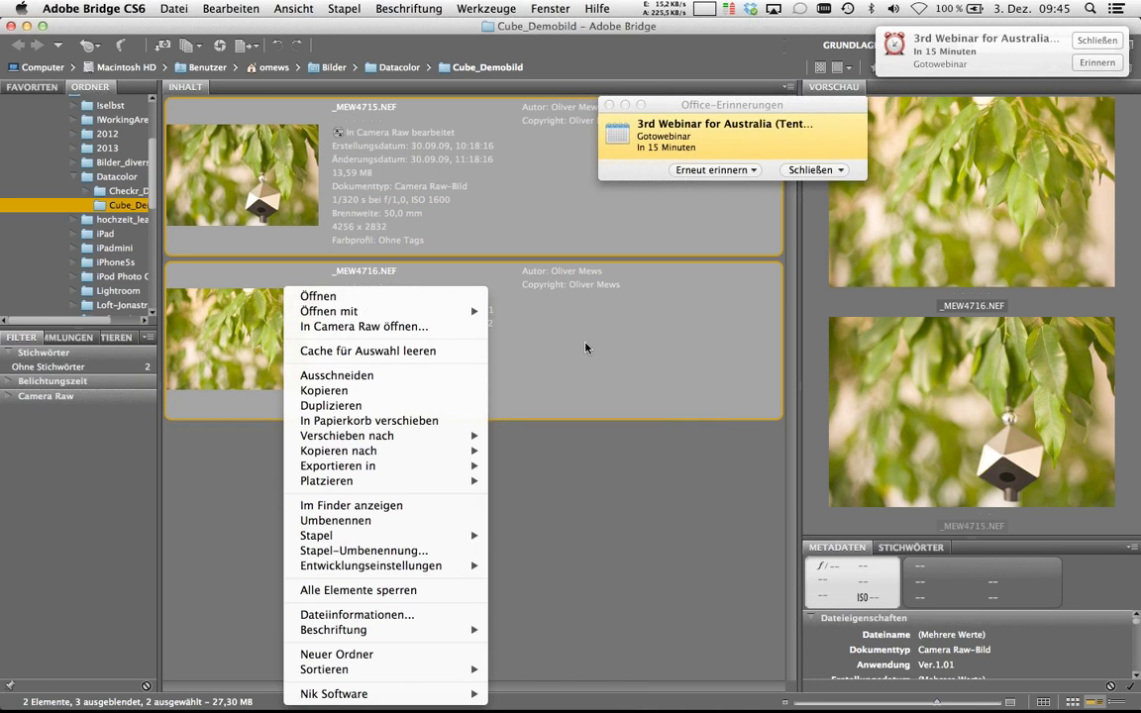
left_click(569, 402)
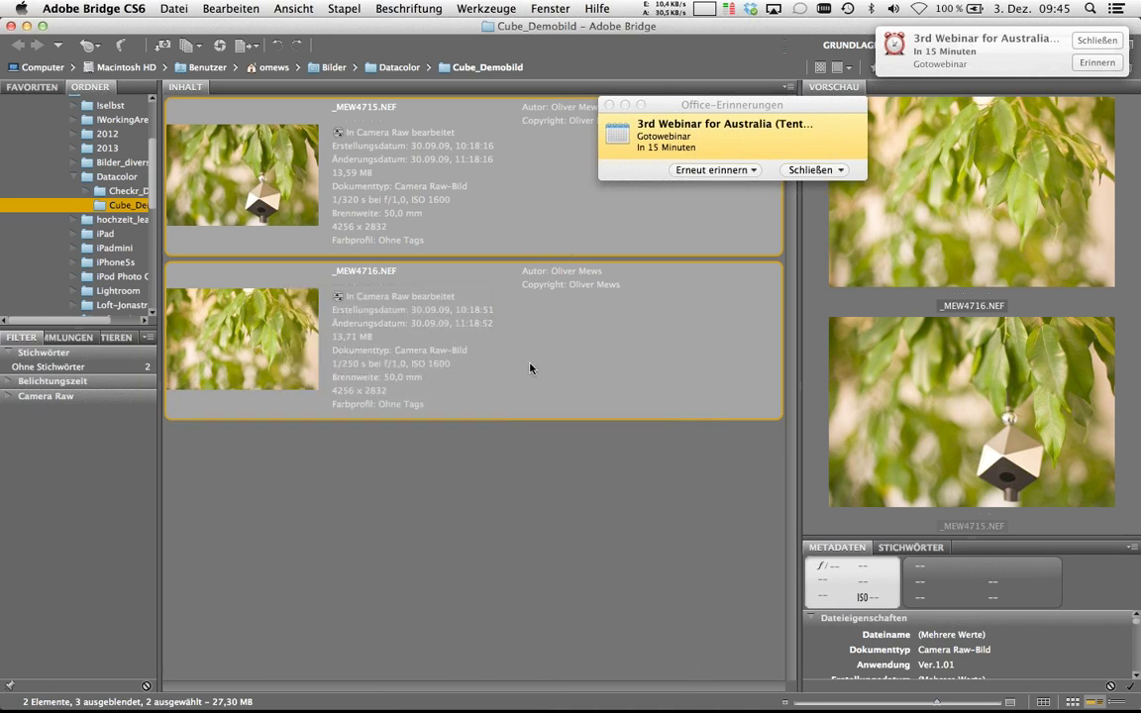
Dismiss the two webinar reminders and deselect the photos
left_click(812, 169)
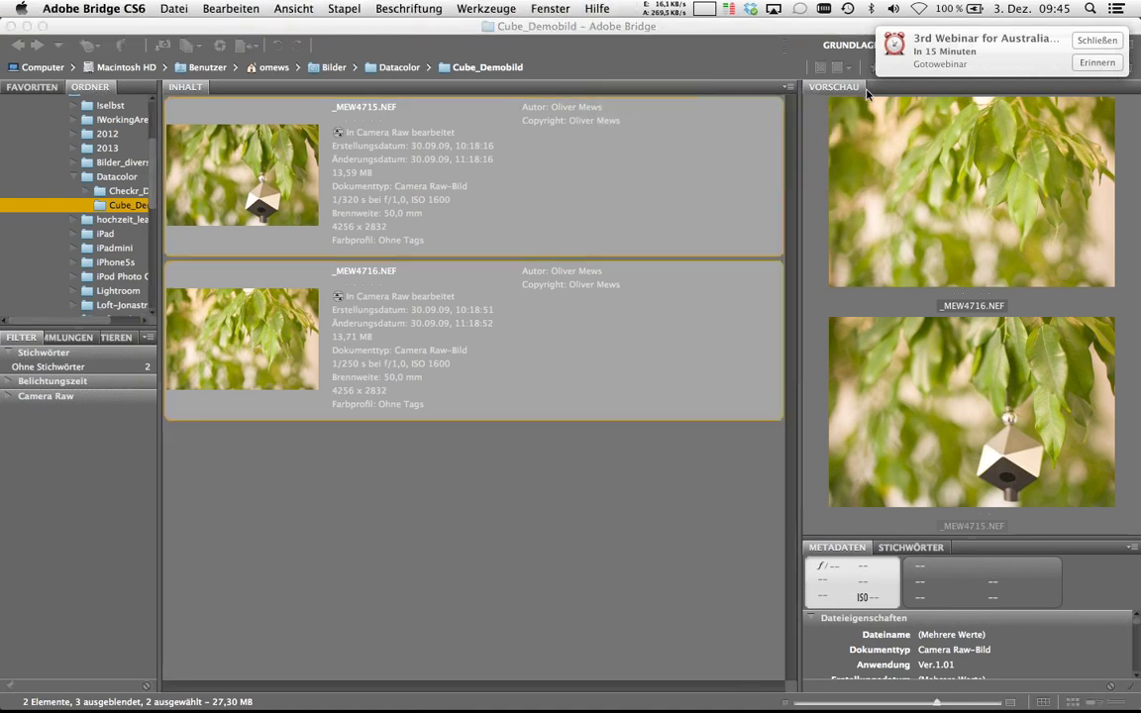
left_click(980, 40)
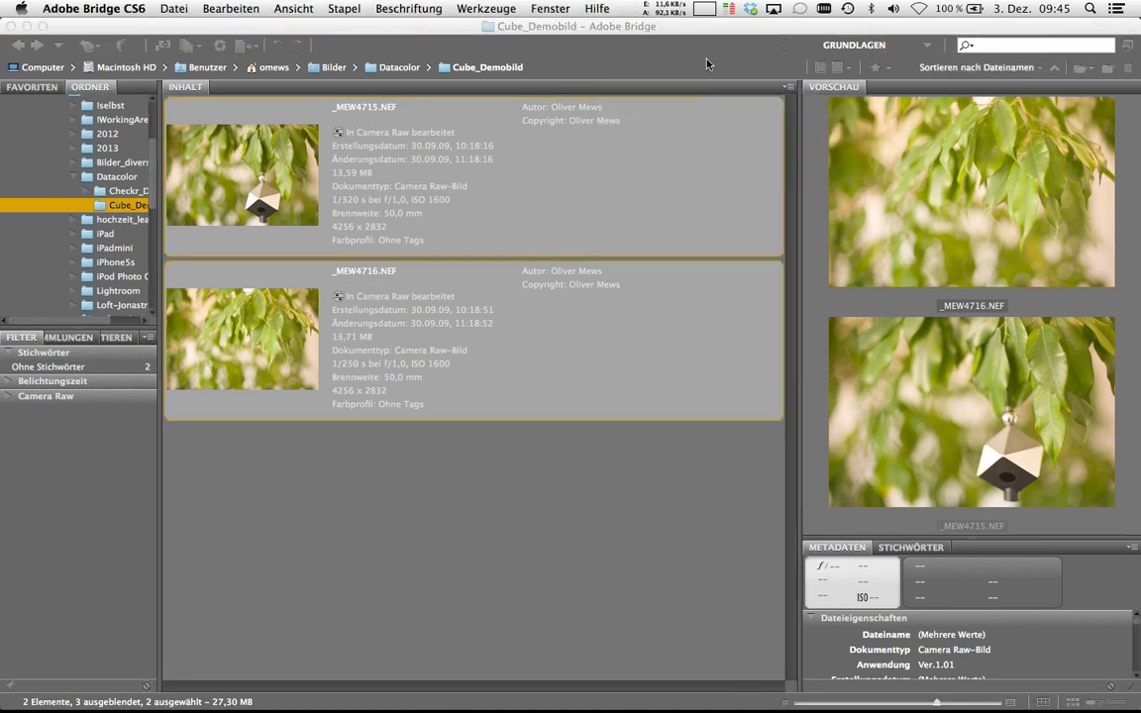
left_click(424, 541)
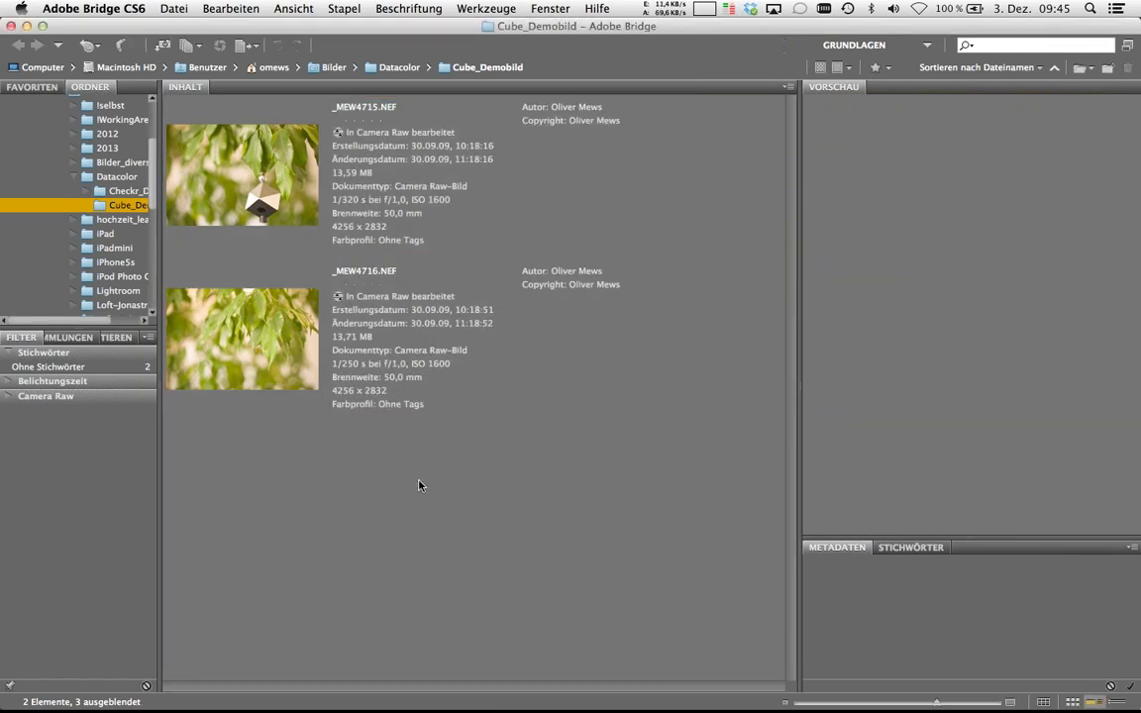
Switch to PowerPoint and start the slide show of AUS_3_CameraCalibration.pptx from slide 14
key("super+Tab")
key("super+Tab")
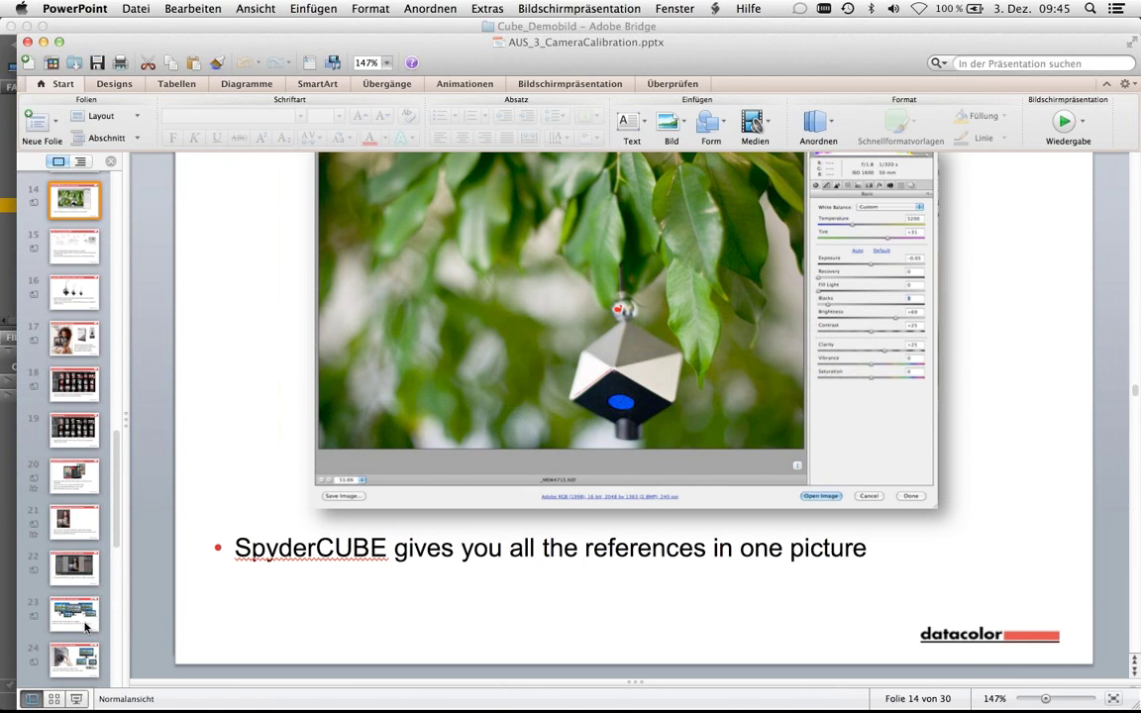
left_click(78, 699)
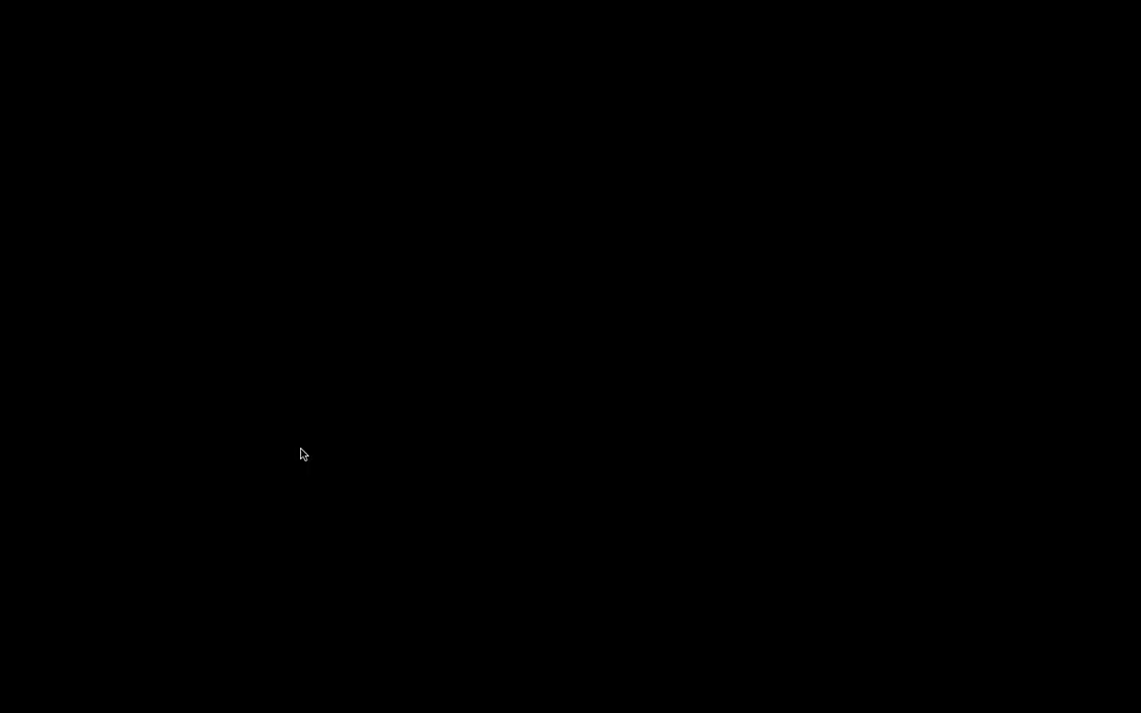